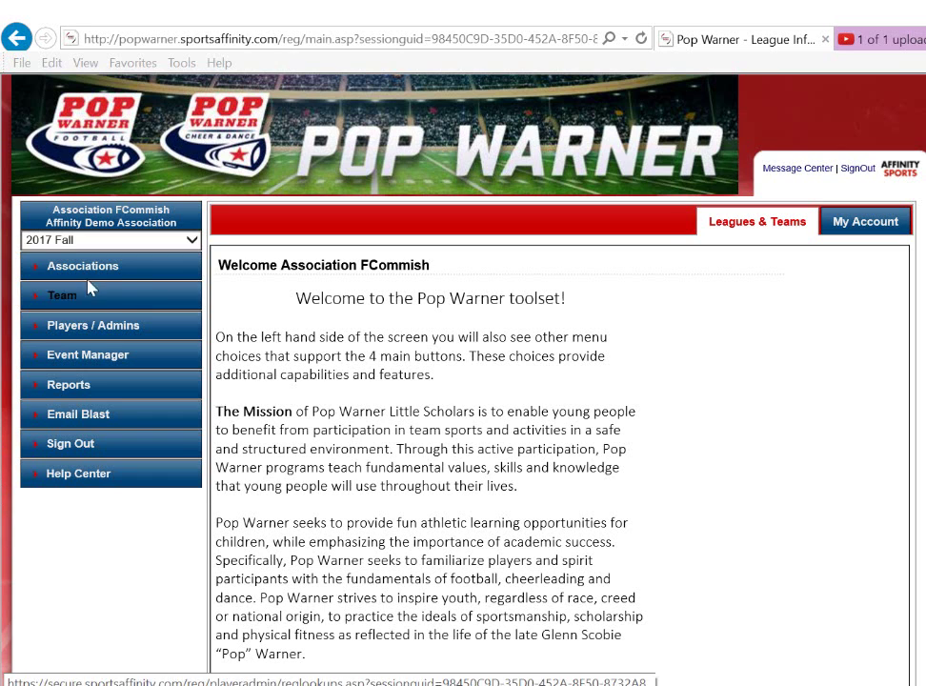
# Run a Team Lookup search listing the Affinity Demo Association's existing teams.
pyautogui.click(93, 314)
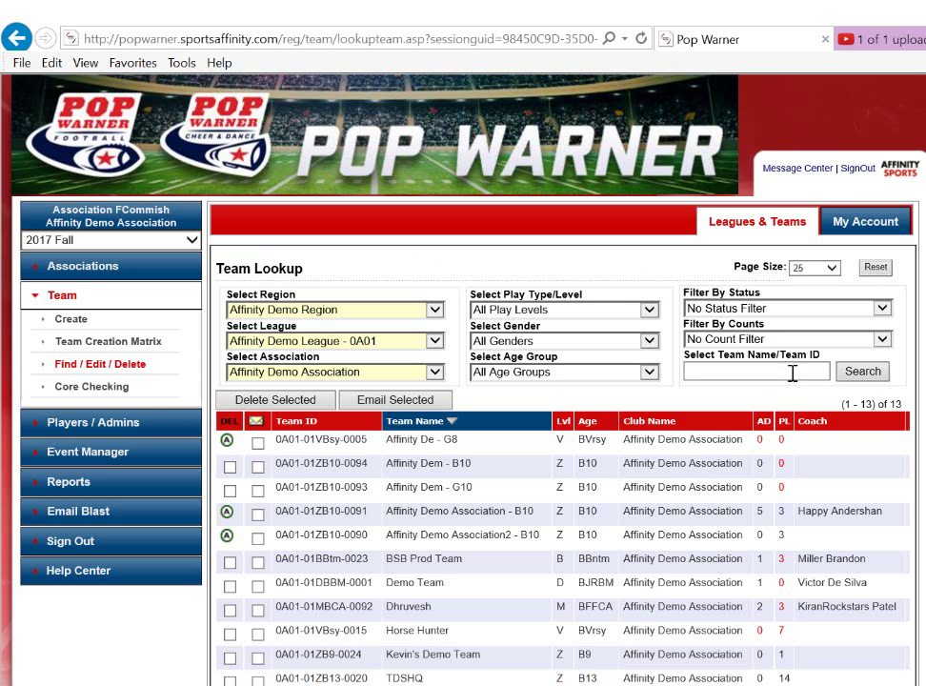
pyautogui.click(863, 376)
# Start a new team with level Unassigned, gender Boys and age group 13 ('Affinity Demo Association - B13').
pyautogui.click(64, 322)
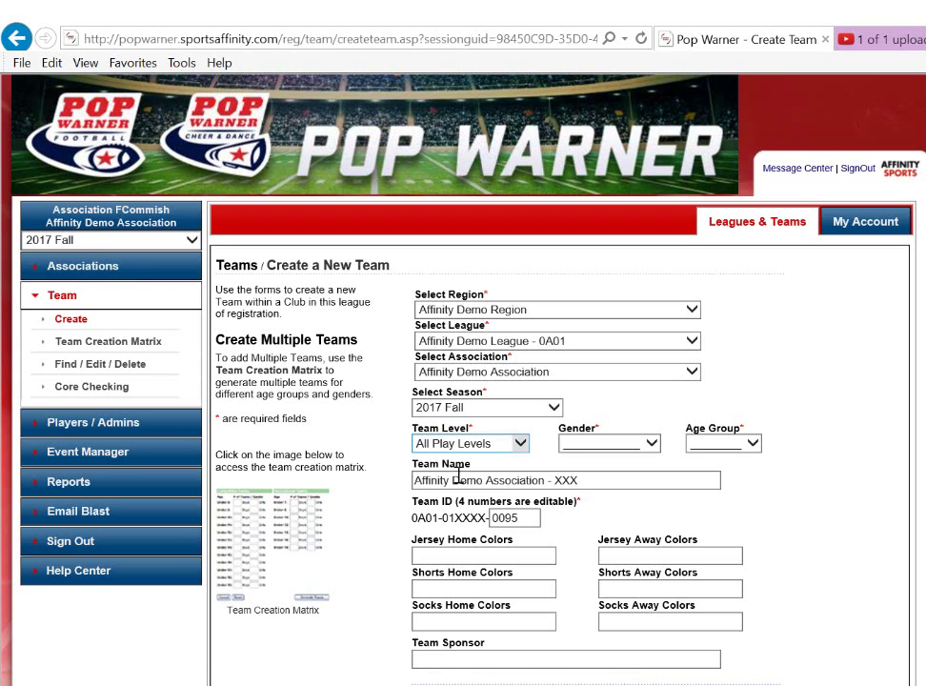
pyautogui.click(499, 448)
pyautogui.click(499, 446)
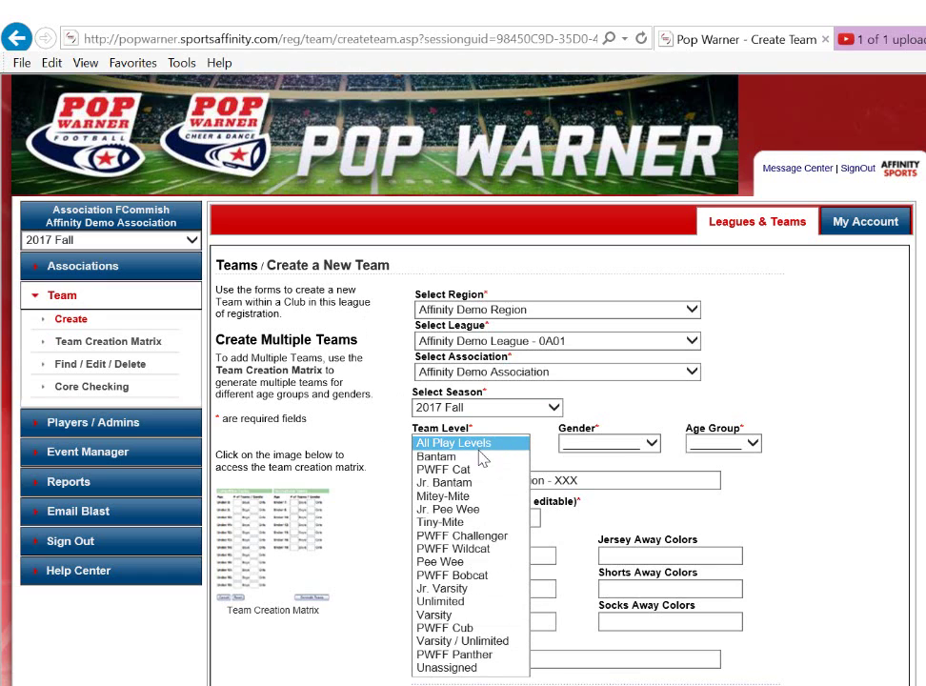
pyautogui.click(462, 671)
pyautogui.click(610, 444)
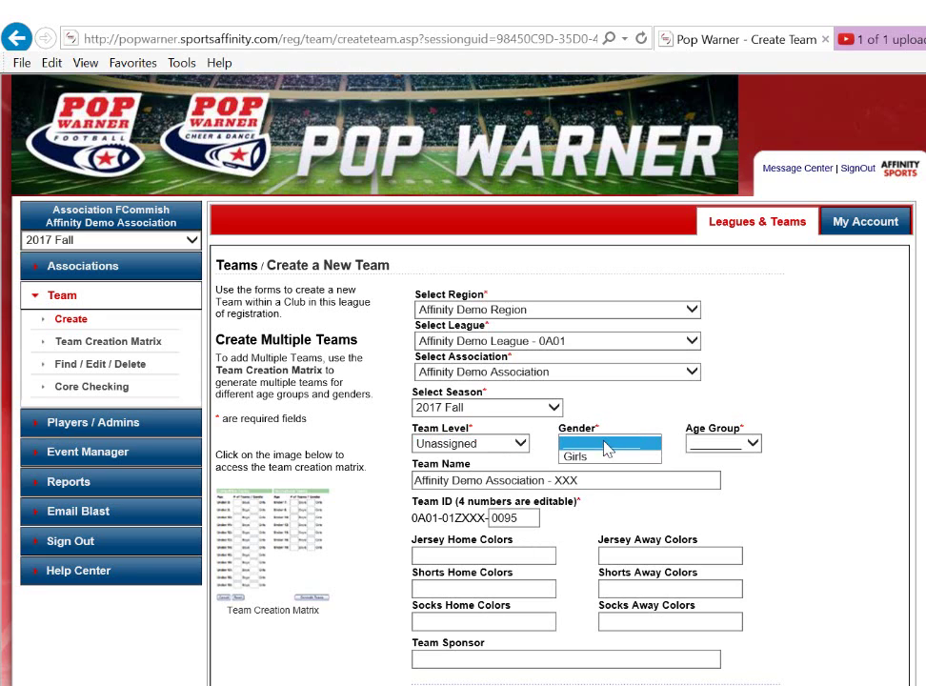
pyautogui.click(595, 471)
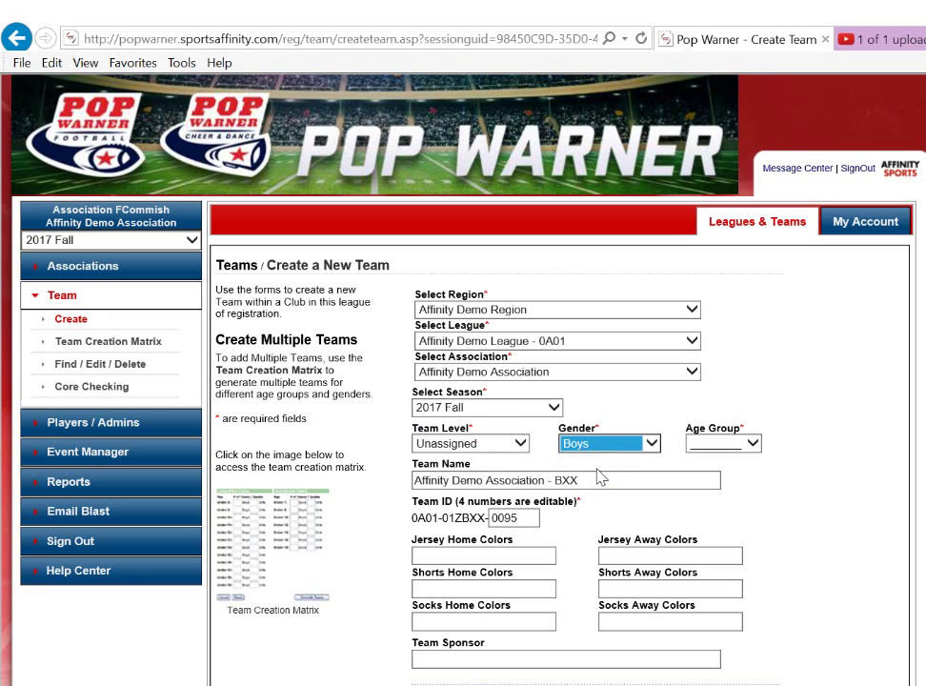
pyautogui.click(749, 444)
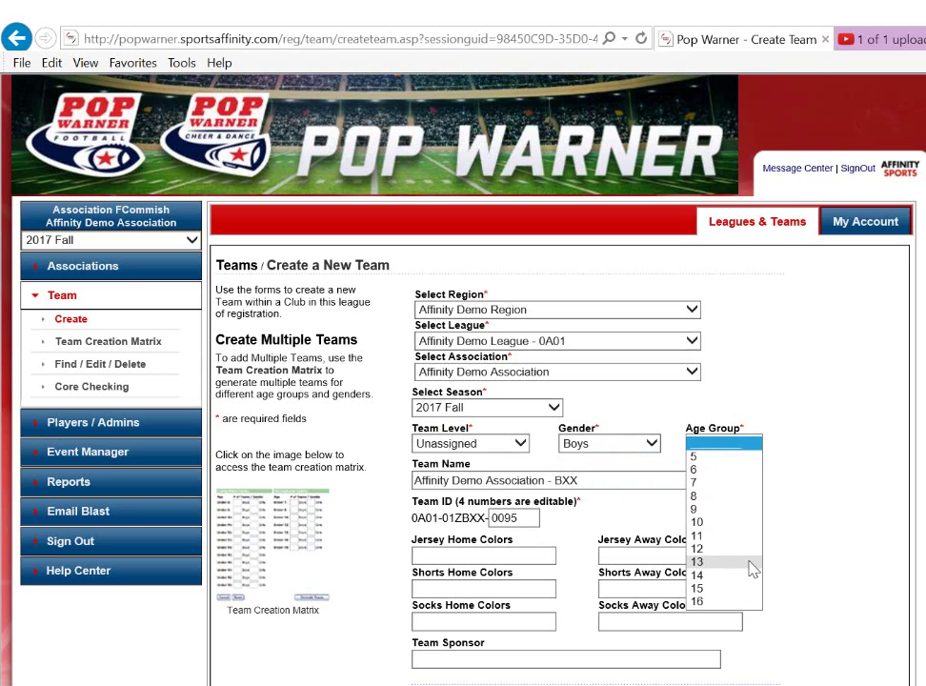
pyautogui.click(751, 562)
pyautogui.click(729, 446)
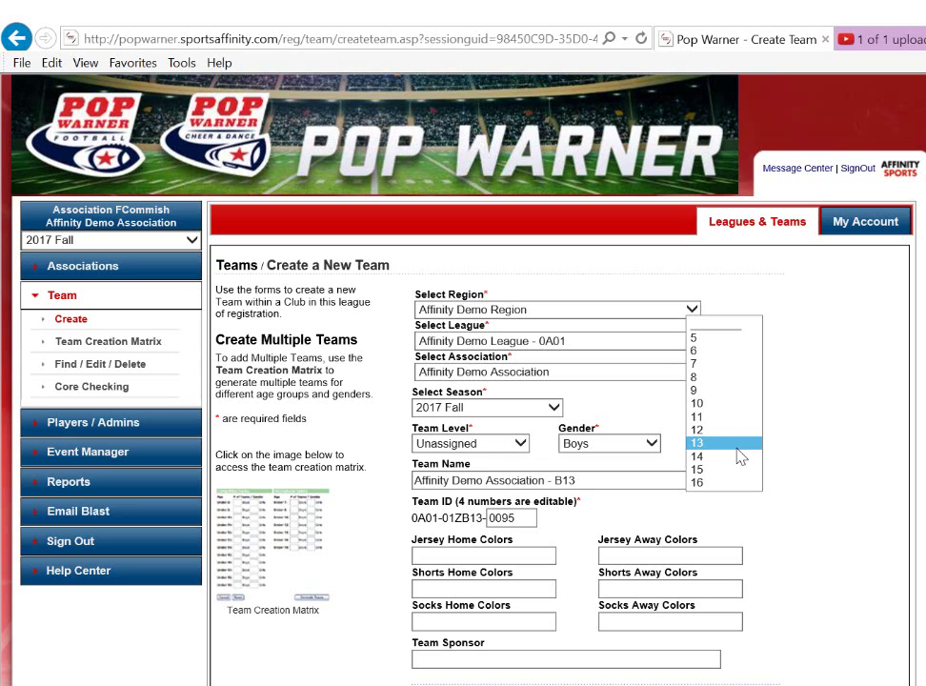
pyautogui.click(738, 450)
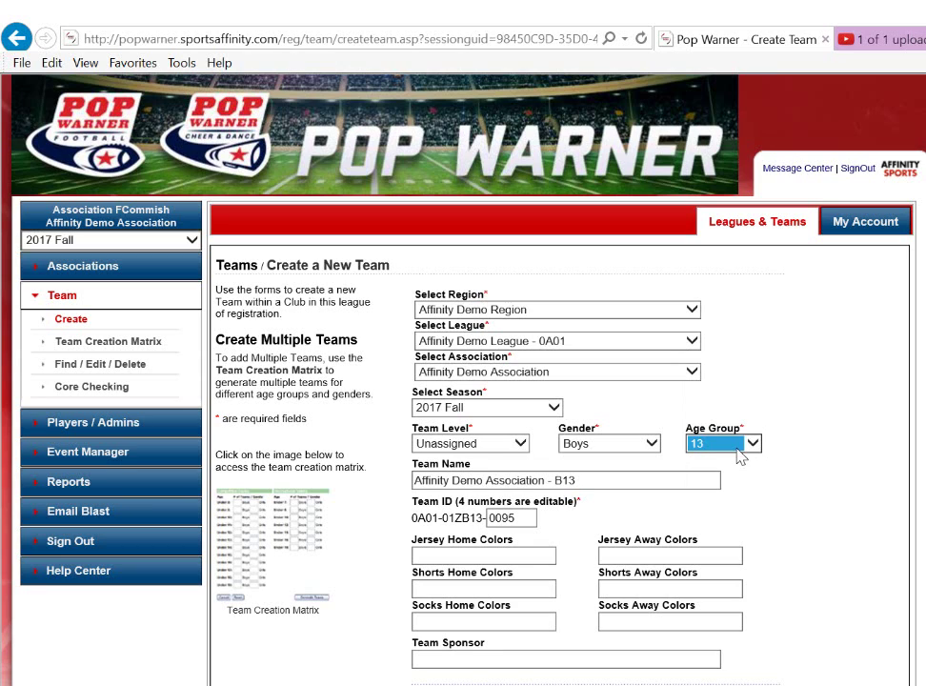
# Rename the team to 'Team Name' and add it, then return to the Team Lookup list.
pyautogui.doubleClick(612, 485)
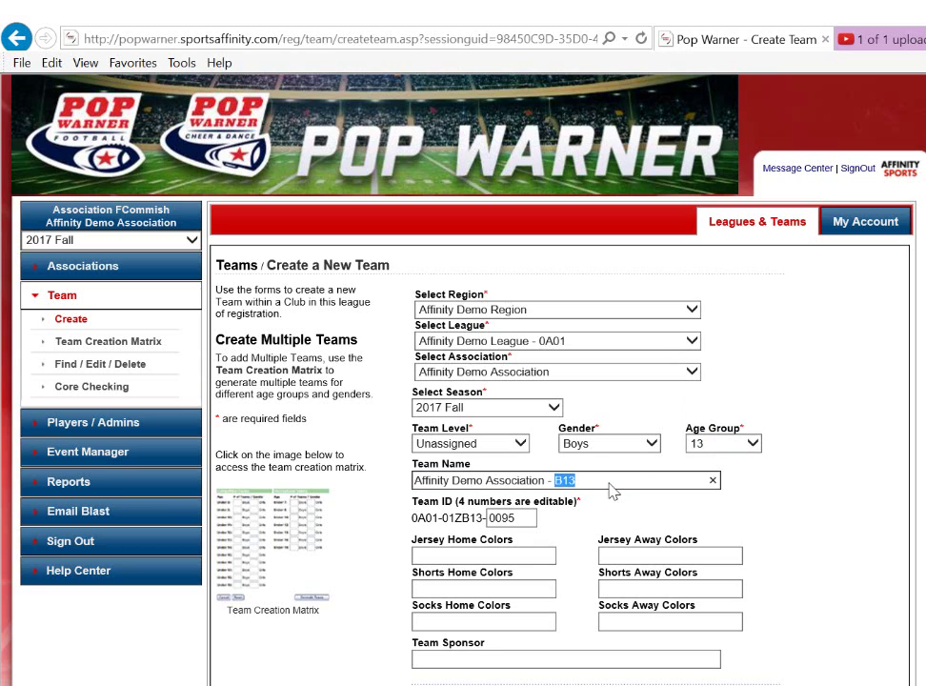
pyautogui.tripleClick(611, 488)
pyautogui.write('Team ')
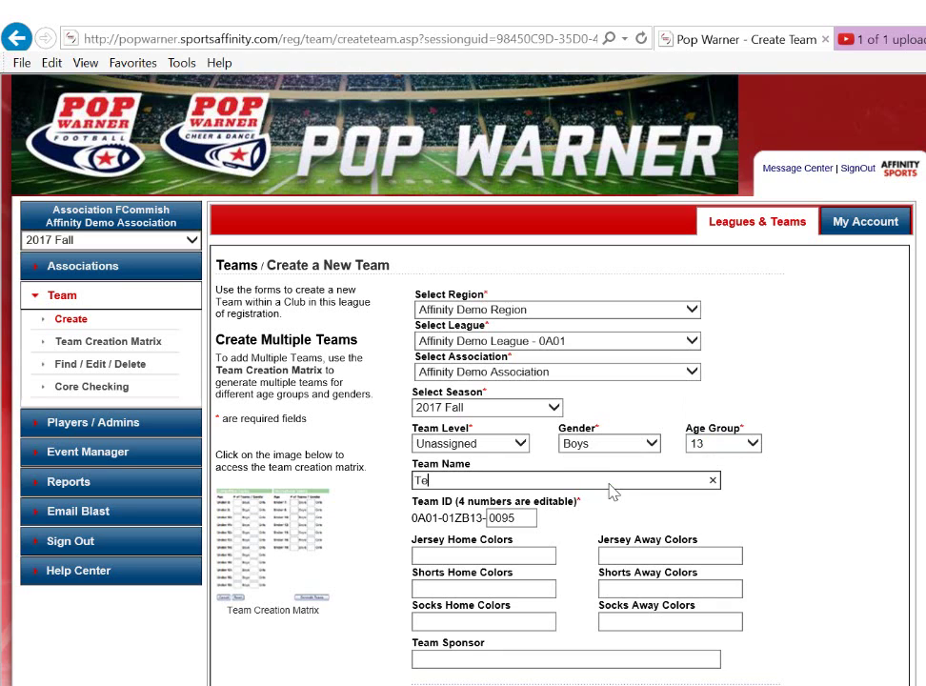
pyautogui.write('Name')
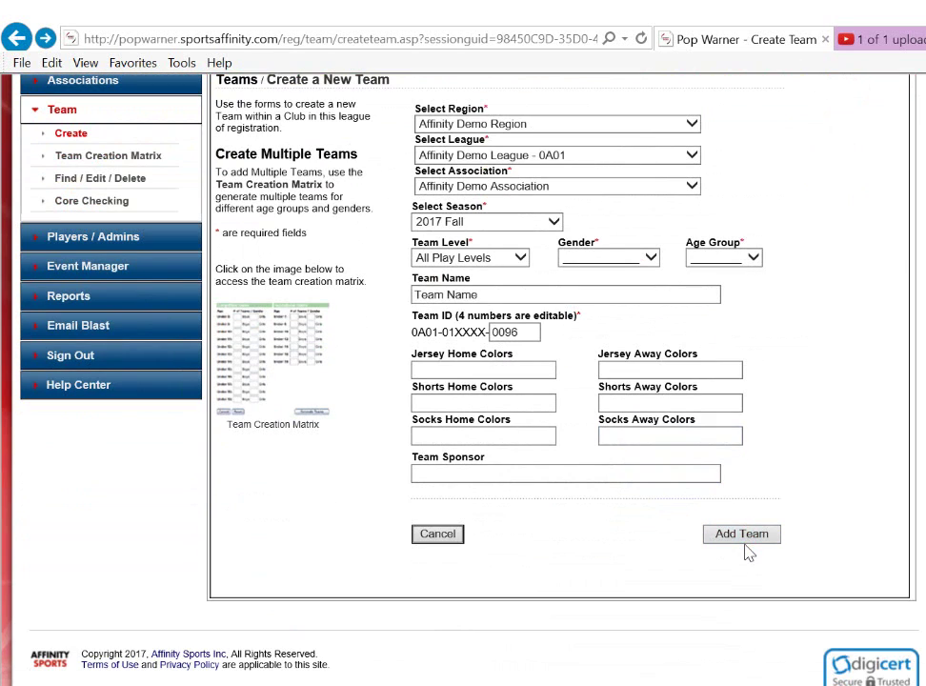
pyautogui.click(737, 538)
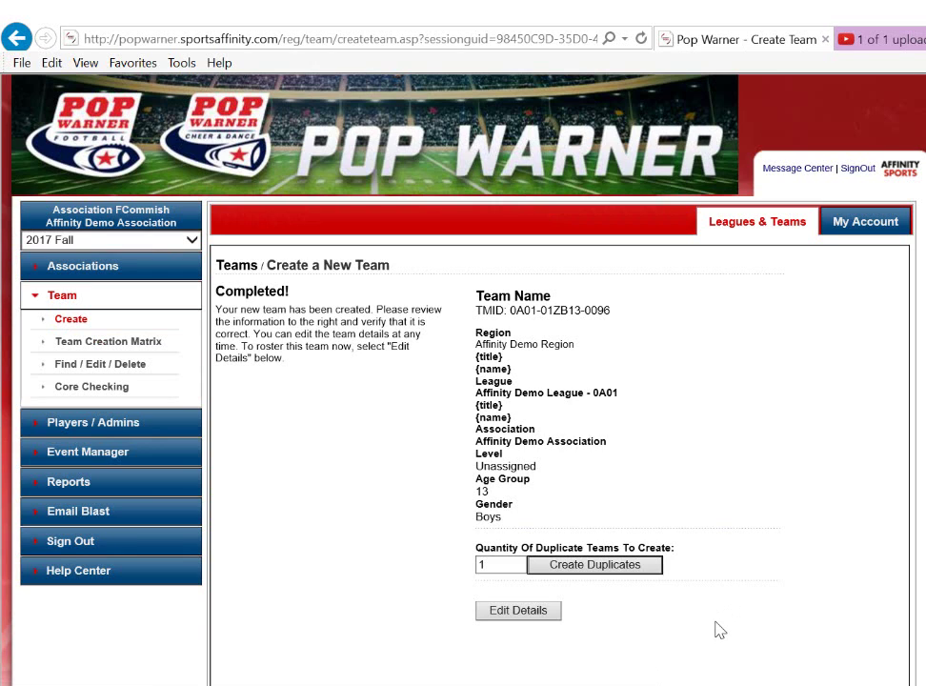
pyautogui.click(70, 295)
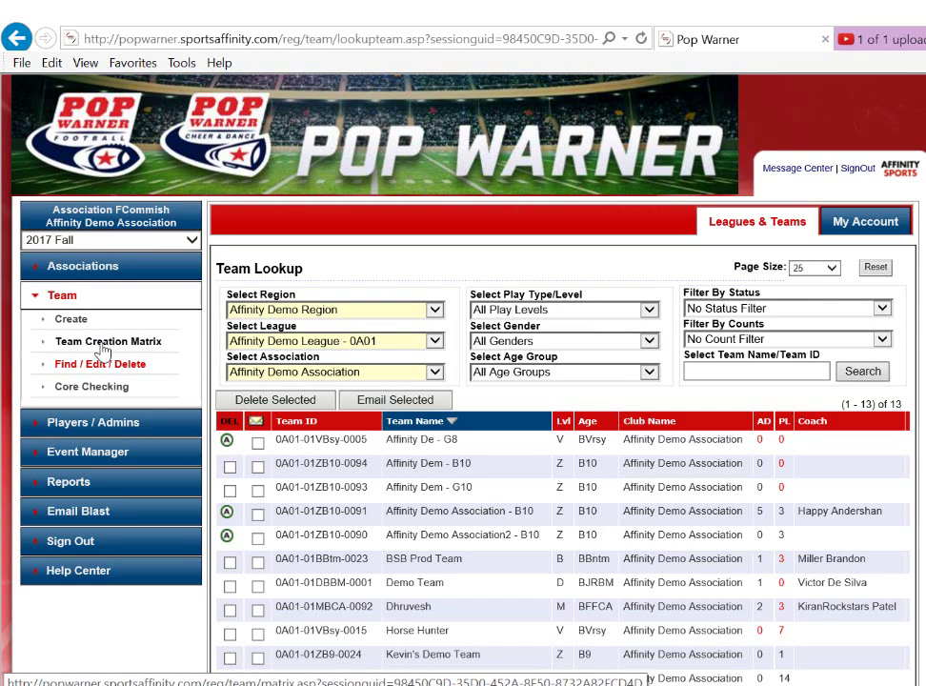
# Bring up the Team Creation Matrix for Affinity Demo Region, League 0A01 and Association.
pyautogui.click(74, 309)
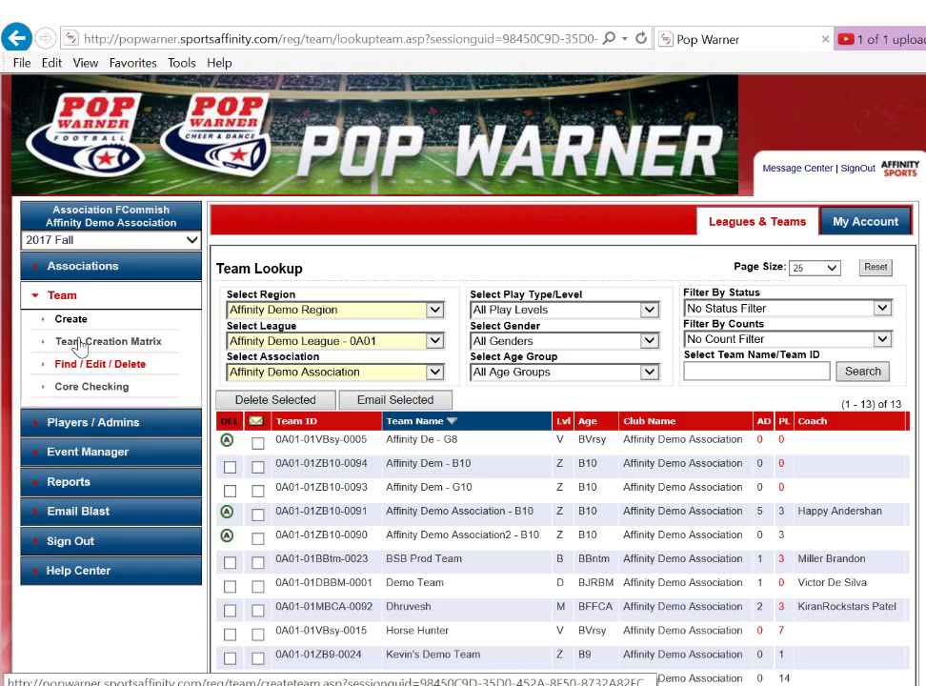
pyautogui.click(86, 345)
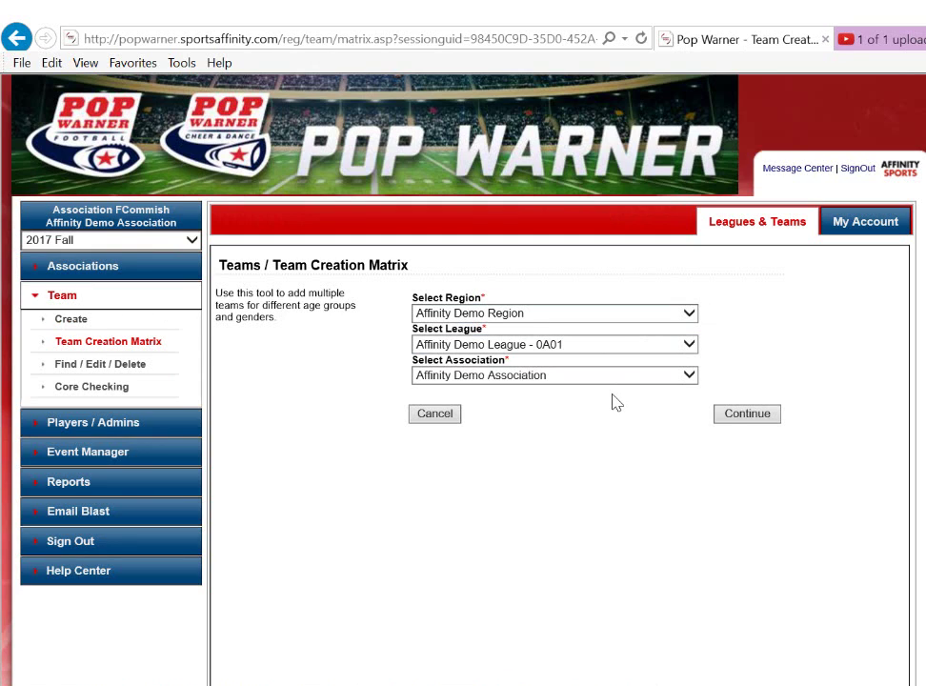
# Advance the matrix past Bantam, Mitey-Mite and the PWFF tabs to Tiny-Mite Teams, ages 5-7.
pyautogui.click(746, 414)
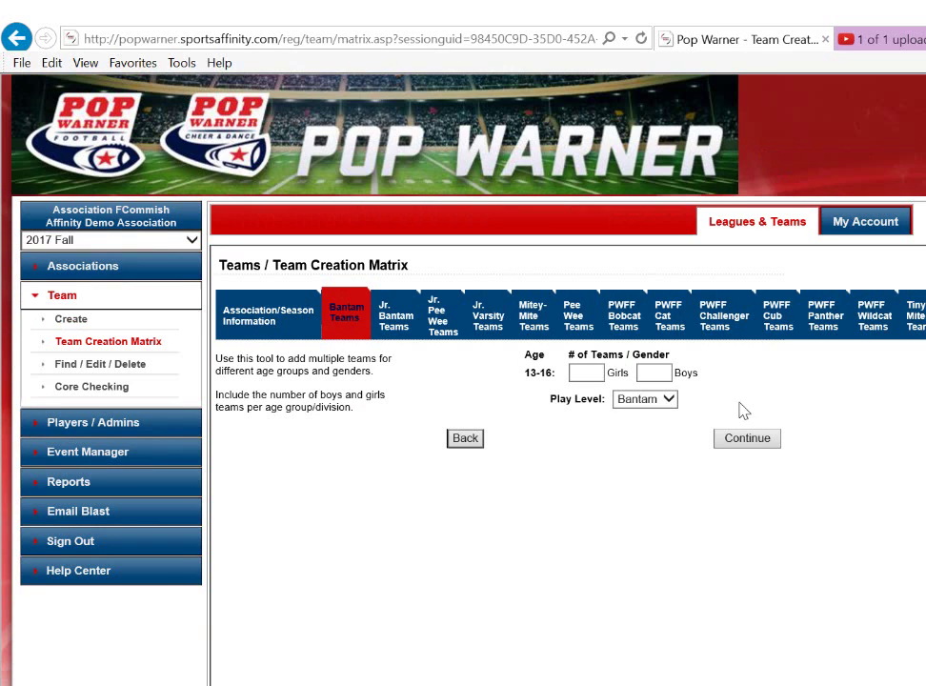
pyautogui.click(751, 440)
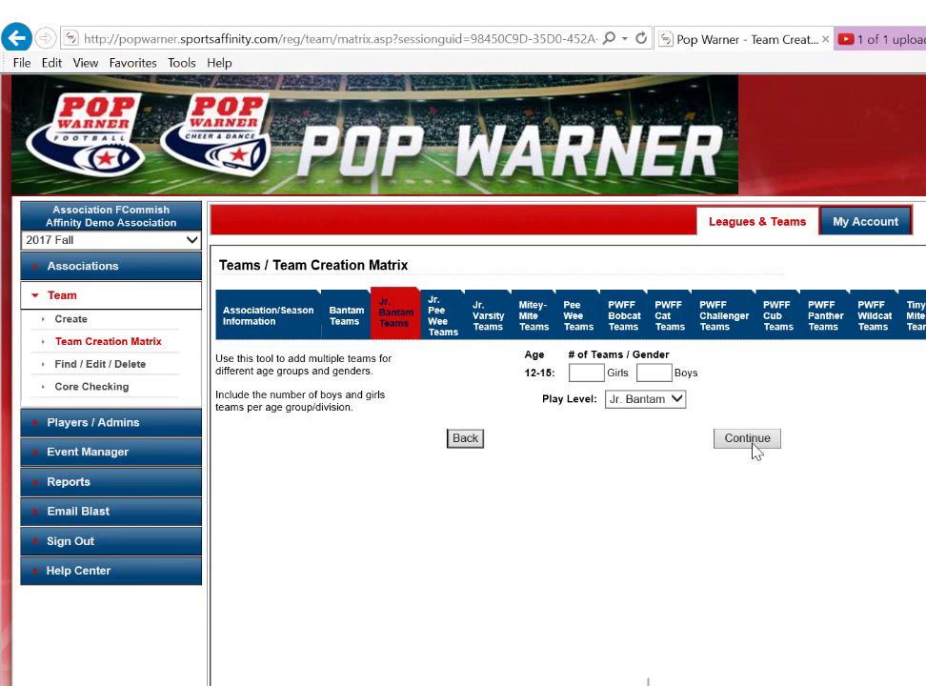
pyautogui.click(753, 448)
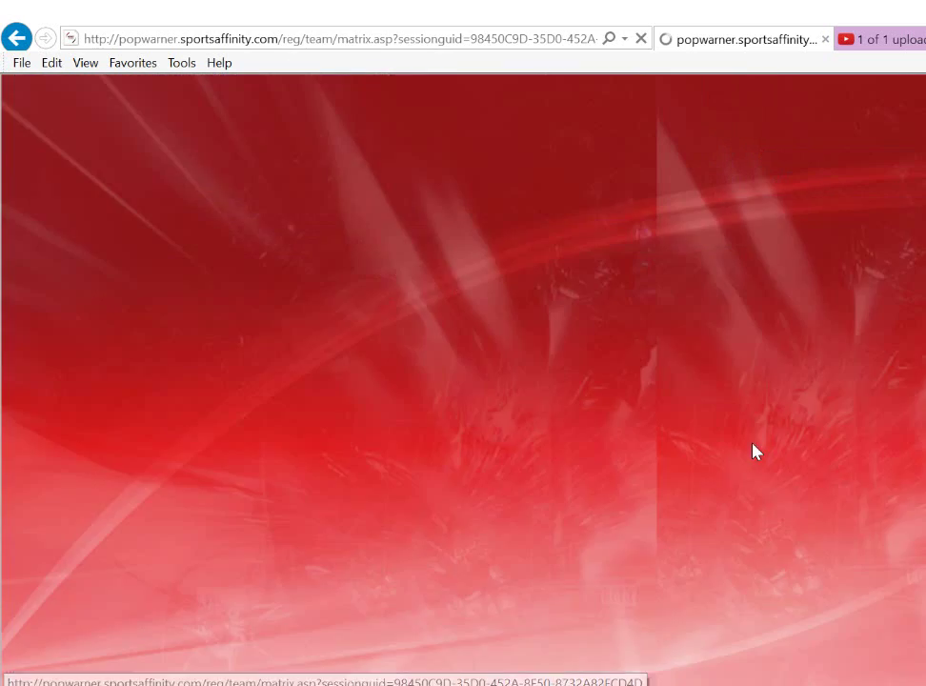
pyautogui.click(753, 444)
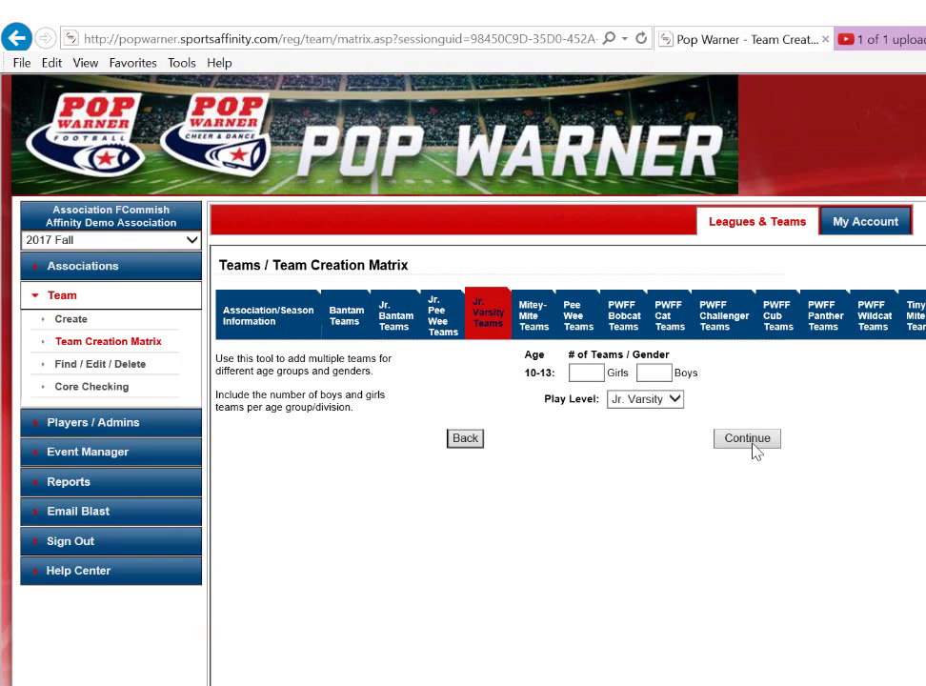
pyautogui.click(753, 444)
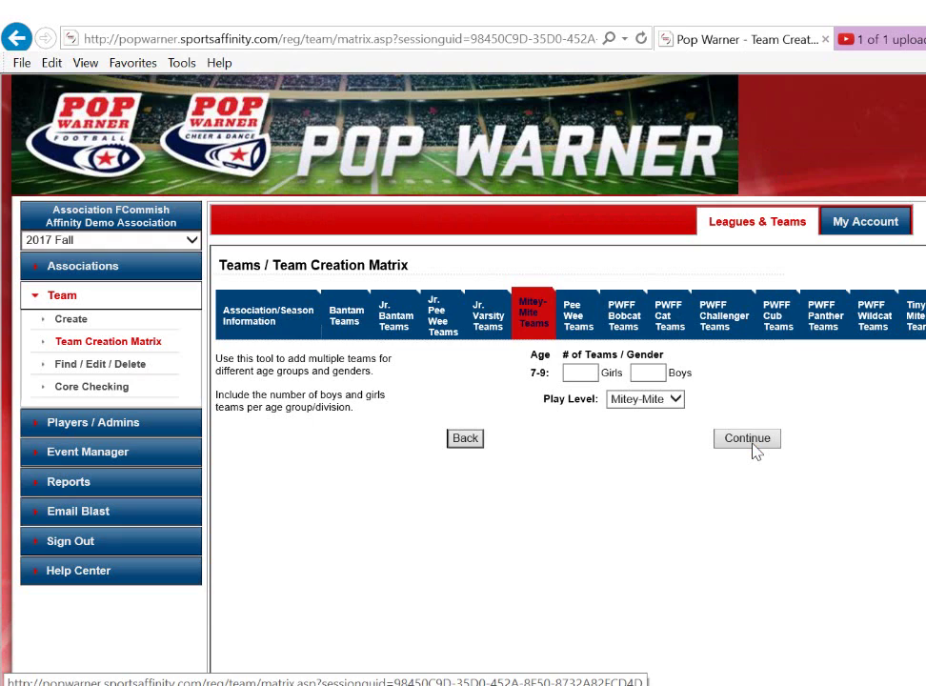
pyautogui.click(751, 446)
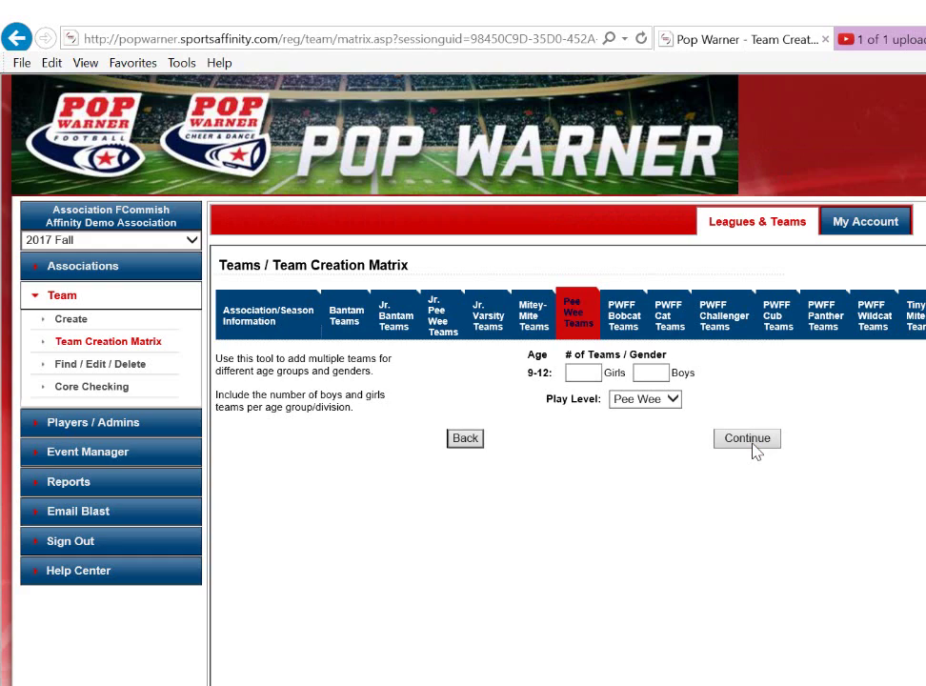
pyautogui.click(753, 444)
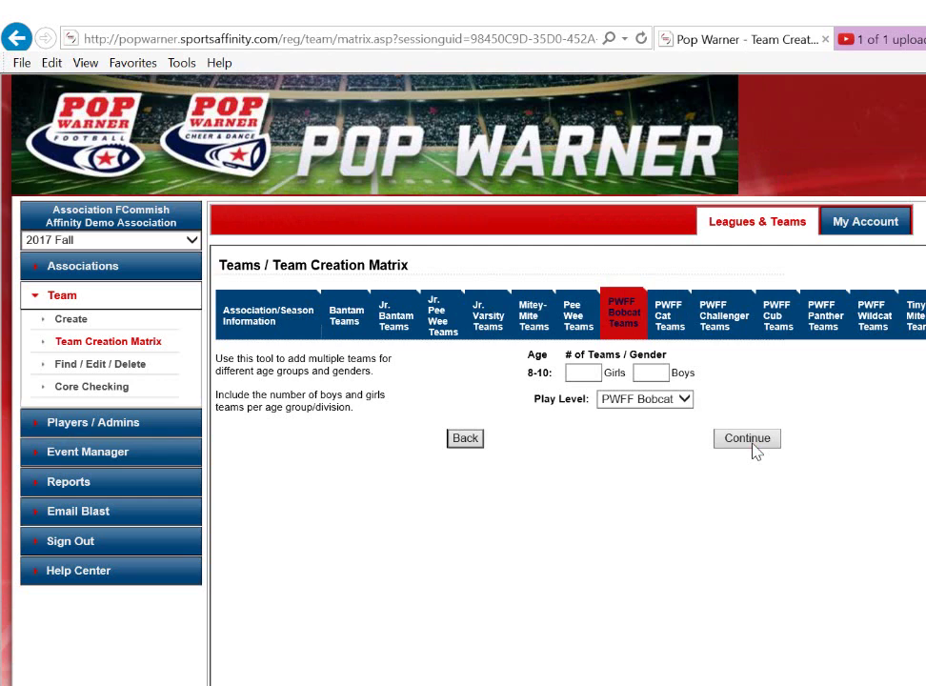
pyautogui.click(753, 444)
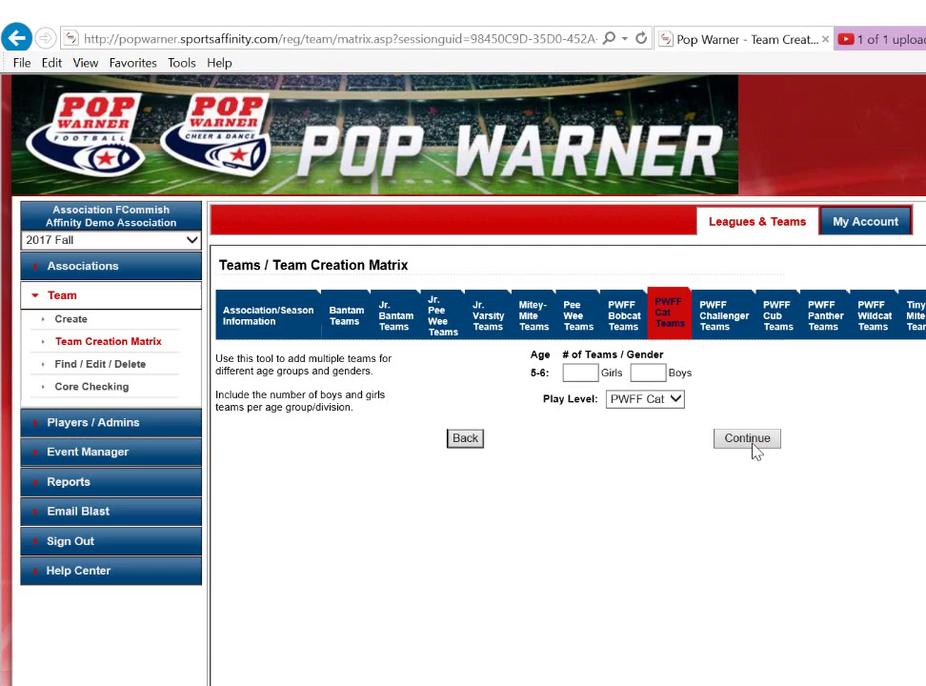
pyautogui.click(753, 444)
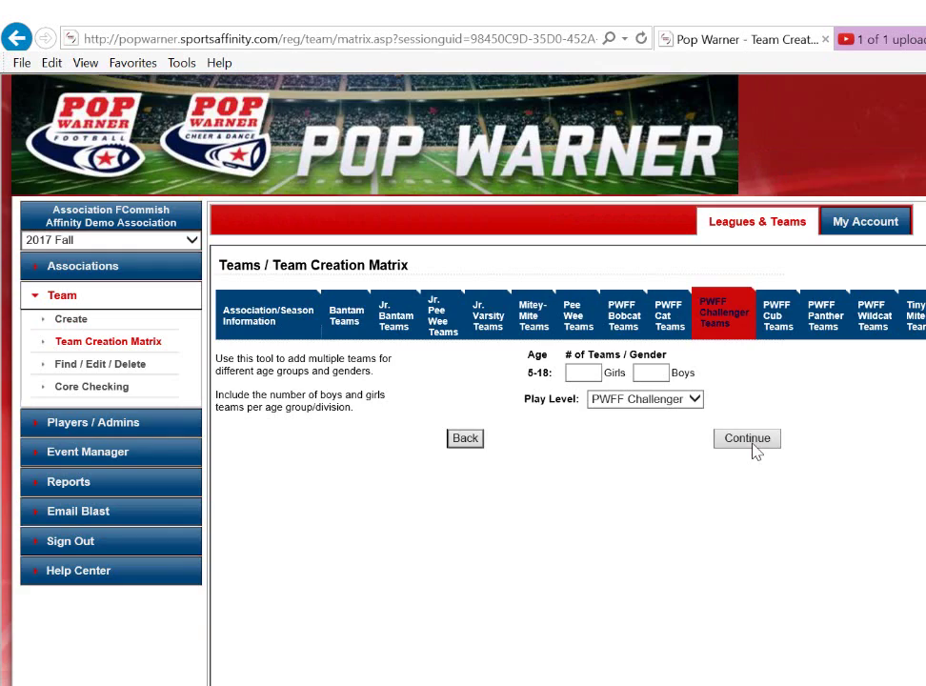
pyautogui.click(753, 444)
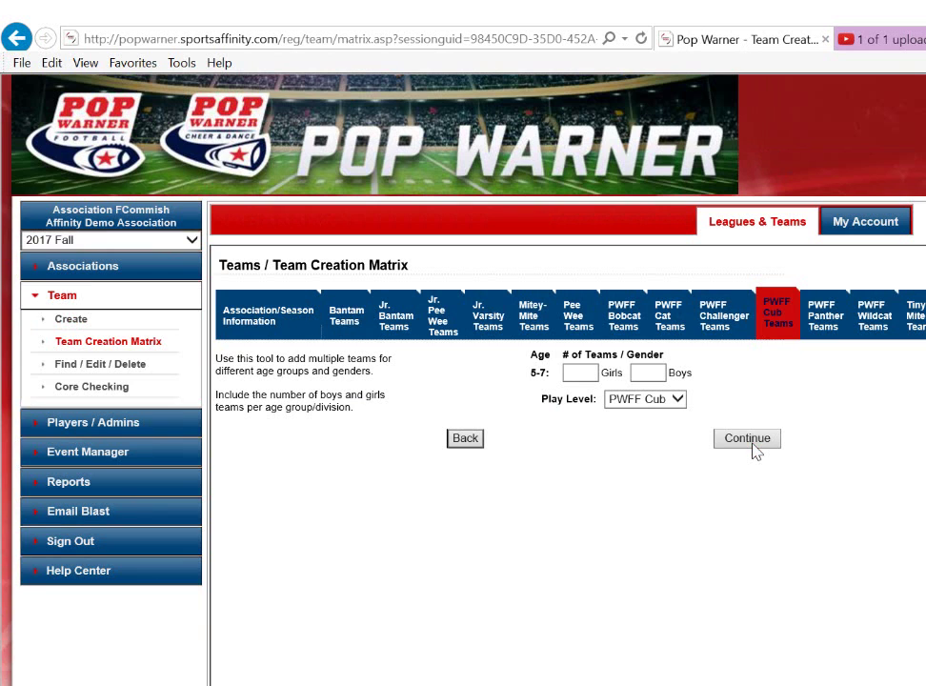
pyautogui.click(753, 444)
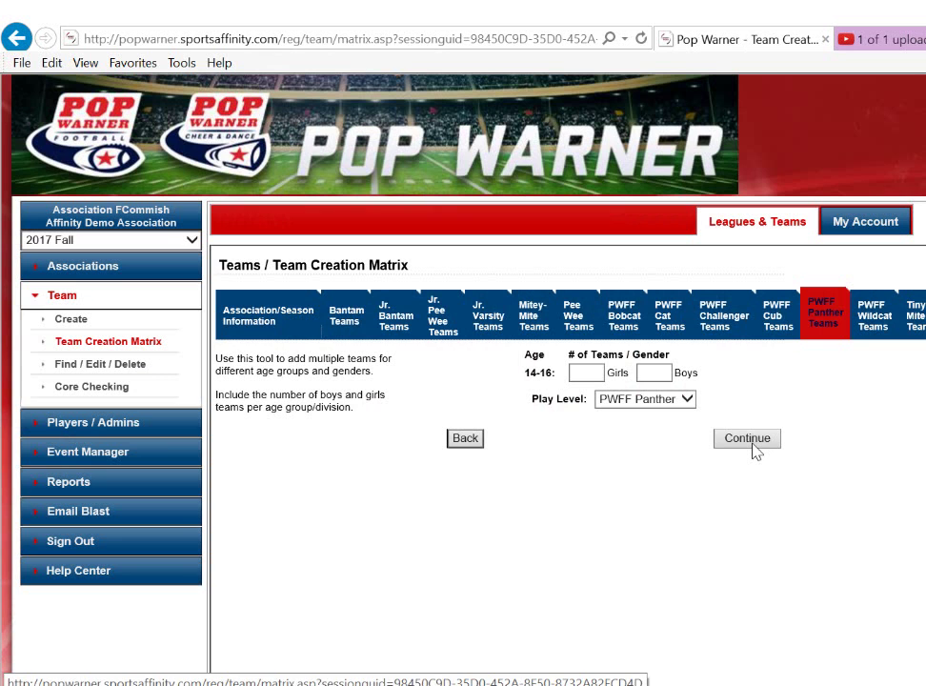
pyautogui.click(753, 444)
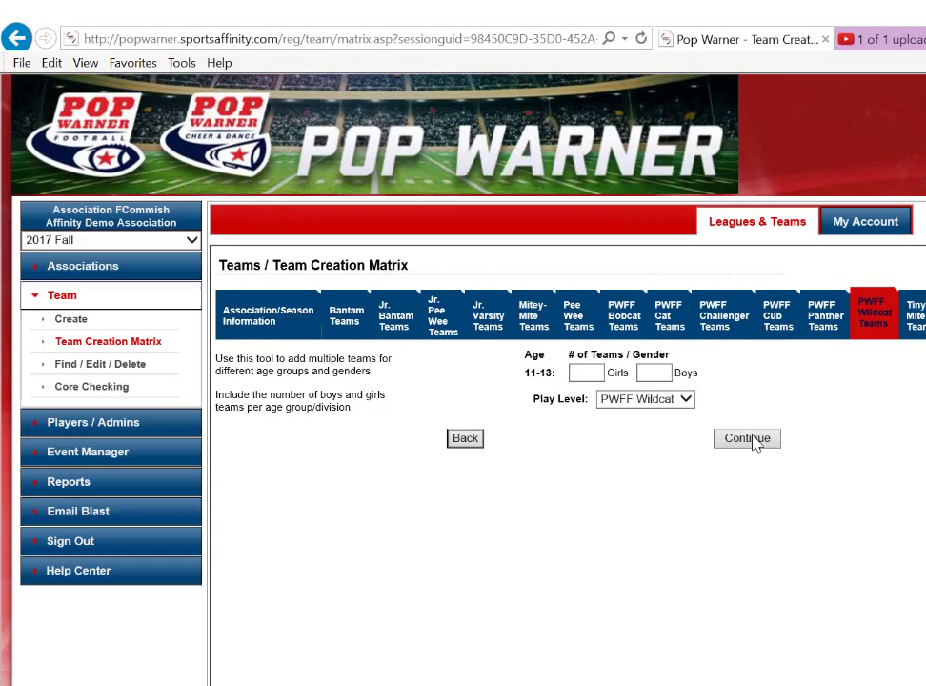
pyautogui.click(752, 444)
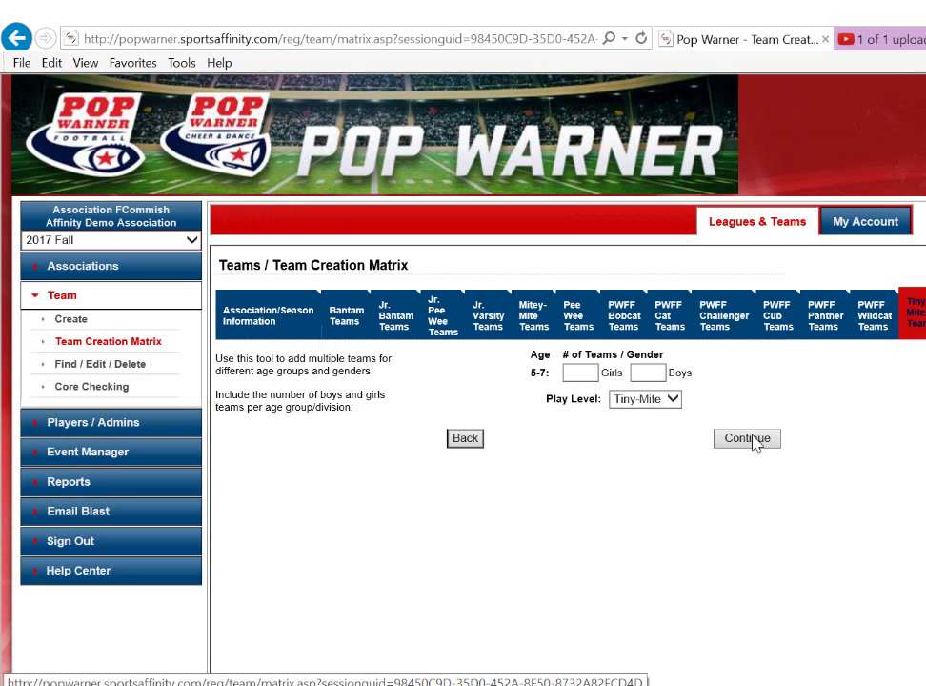